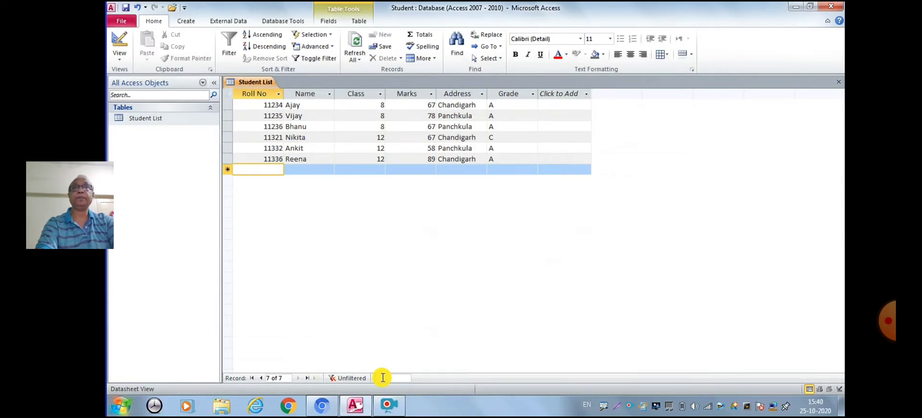
Search the Student List records for 67 and go through the successive matches in the Marks column.
key(ctrl+Home)
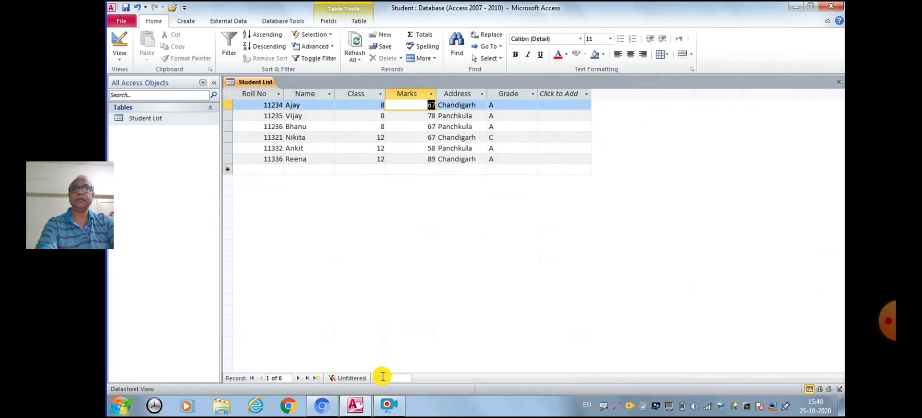
click(383, 378)
text(67)
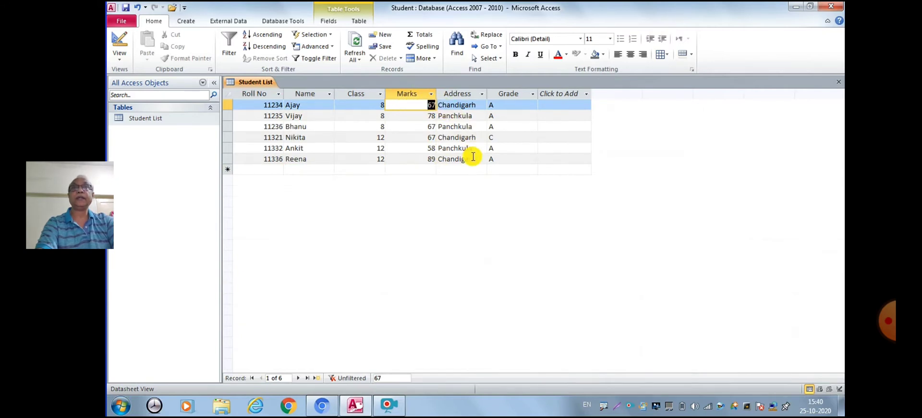
key(Return)
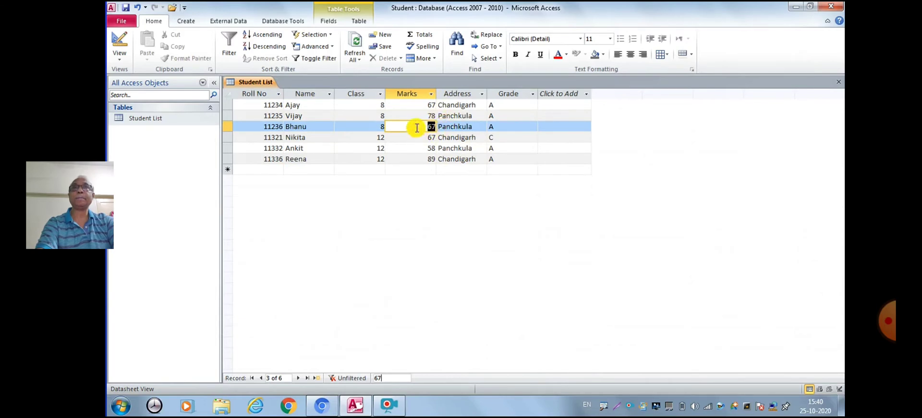
key(Return)
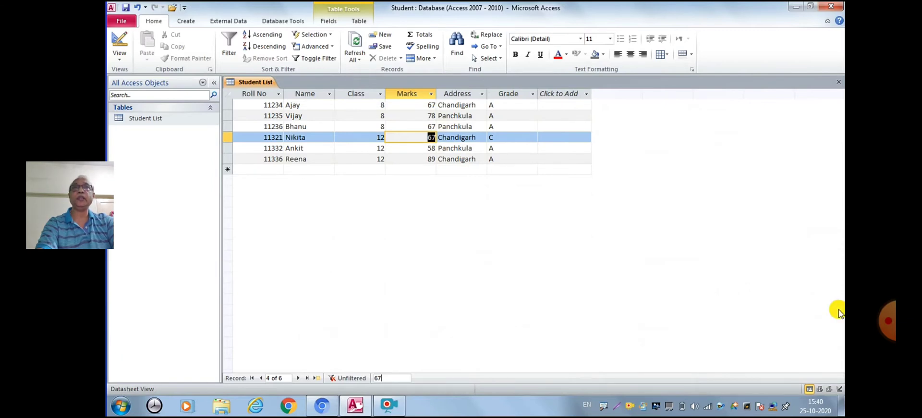
Close the Student List table, saving its design changes, and reopen it from the database objects.
click(837, 86)
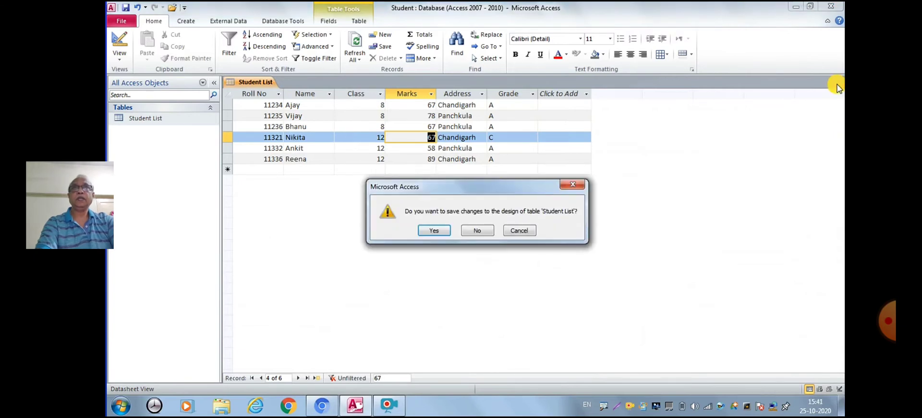
click(437, 231)
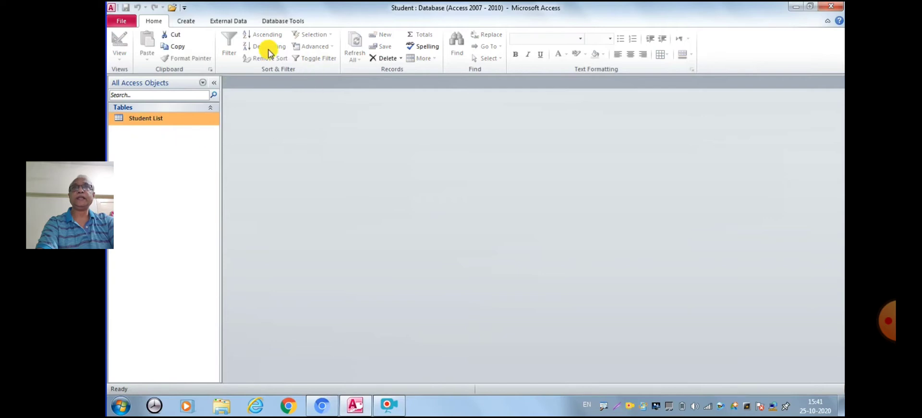
double_click(149, 120)
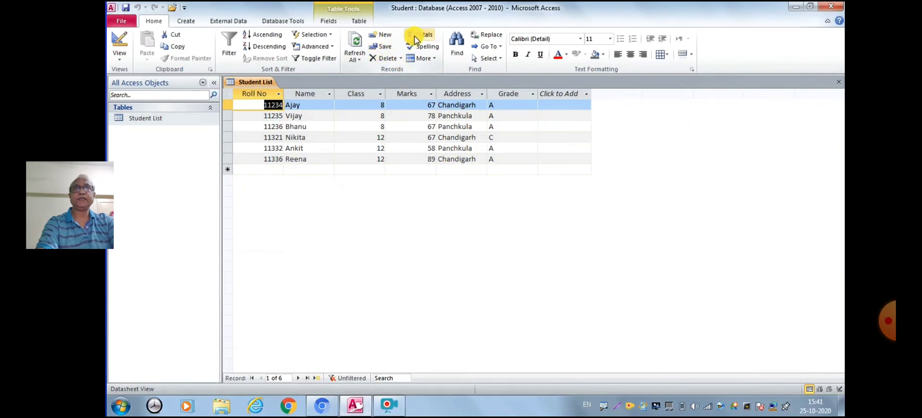
Show the totals row in the Student List table and set the Marks column's total to Sum.
click(416, 39)
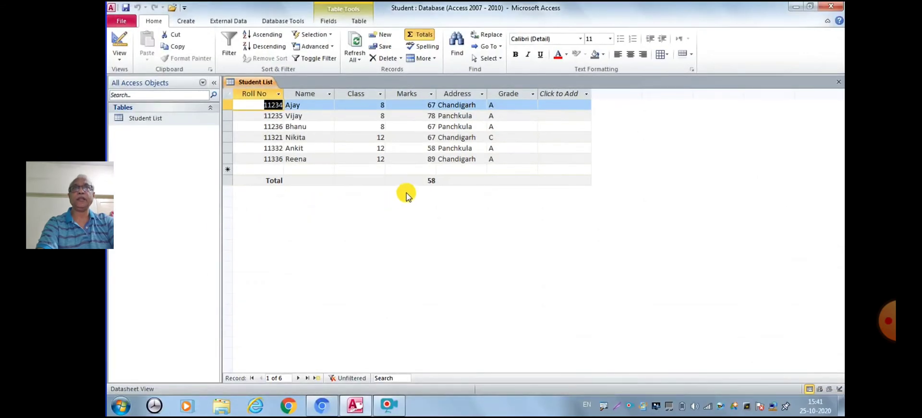
click(411, 181)
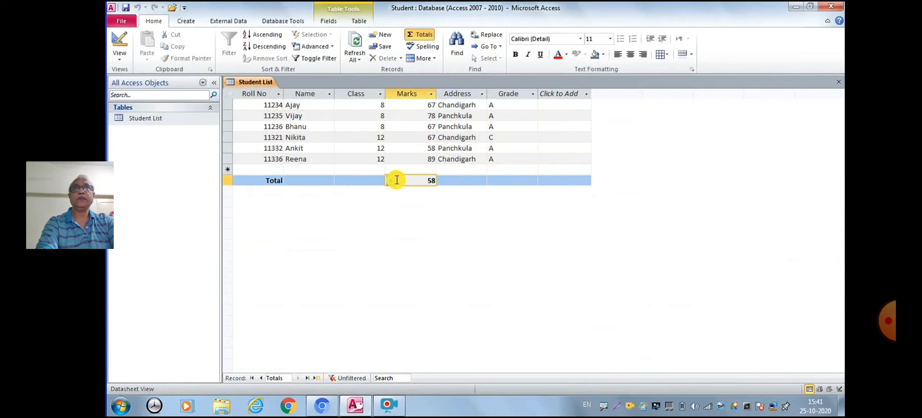
click(391, 180)
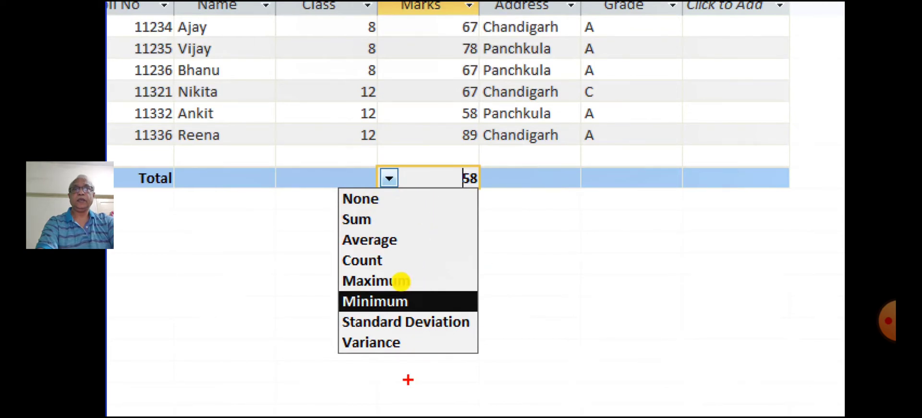
key(Escape)
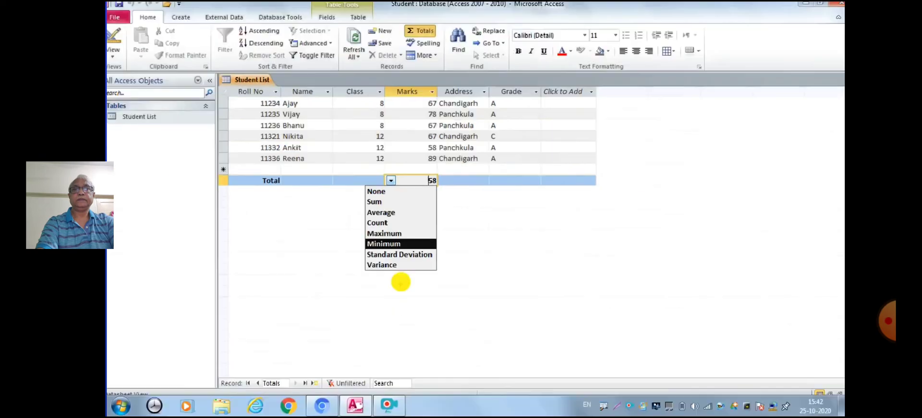
click(389, 178)
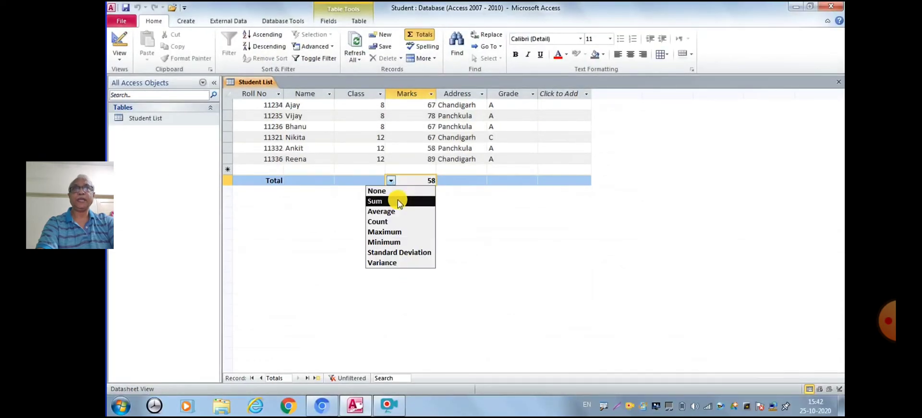
click(396, 200)
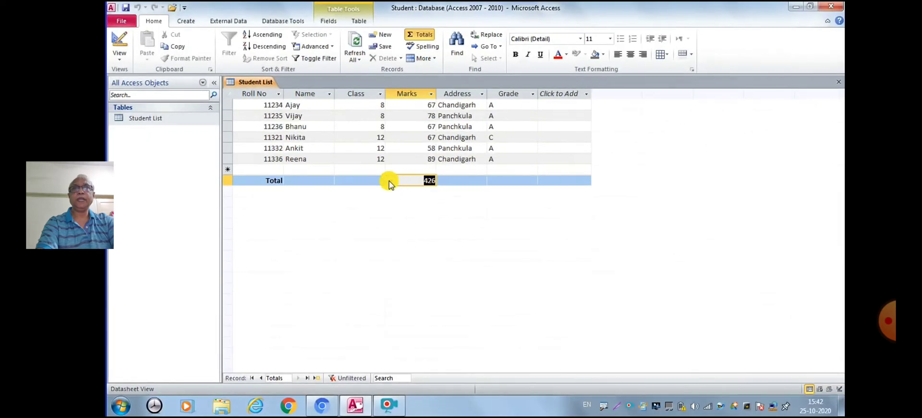
Change the aggregate function of the Marks column's total to Count and after that to Maximum.
click(381, 220)
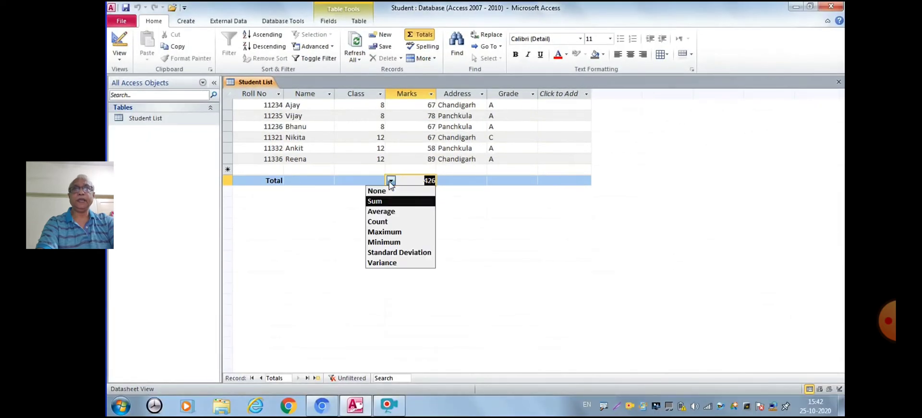
click(393, 224)
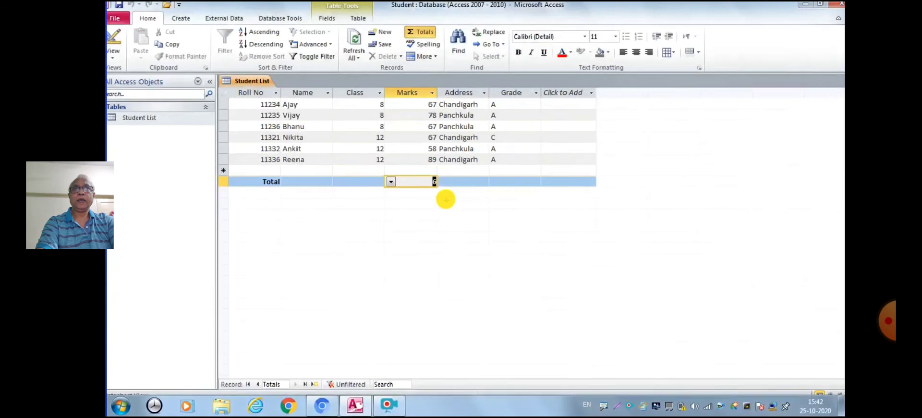
click(391, 182)
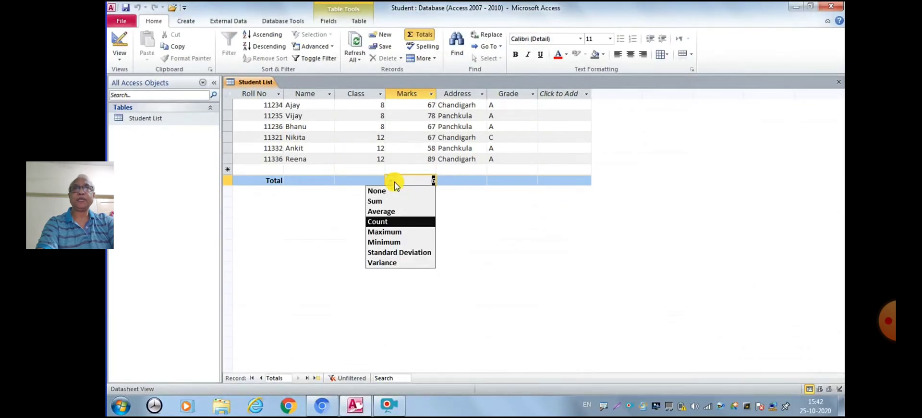
click(398, 233)
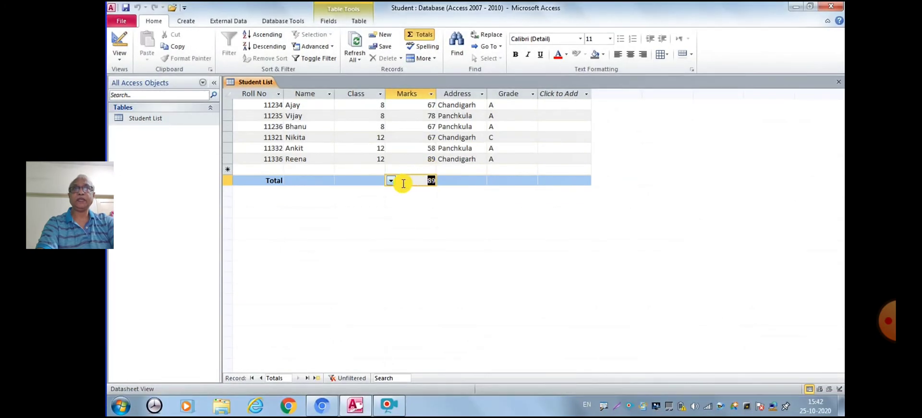
Set the Marks column's total to Minimum and hide the totals row.
click(391, 182)
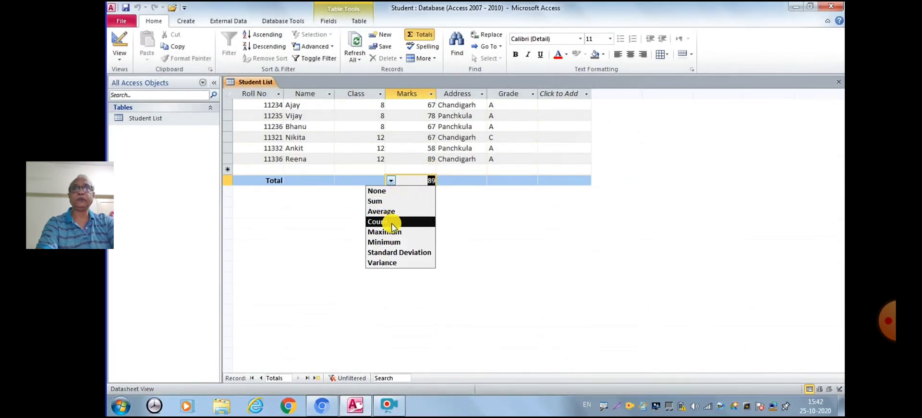
click(397, 243)
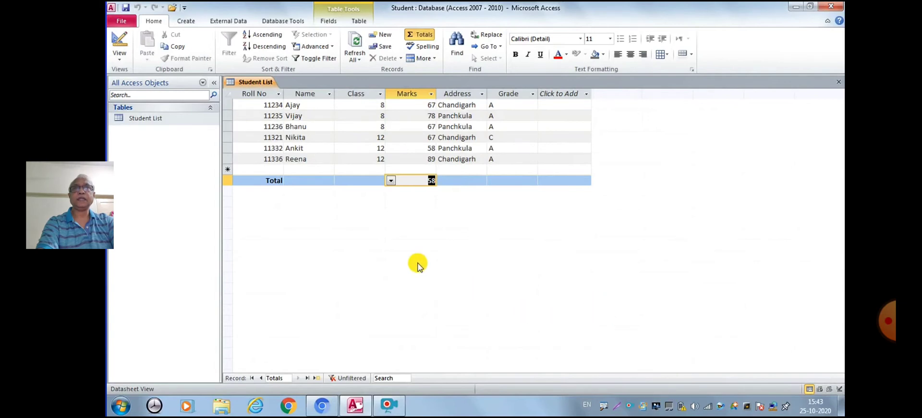
right_click(629, 405)
click(525, 330)
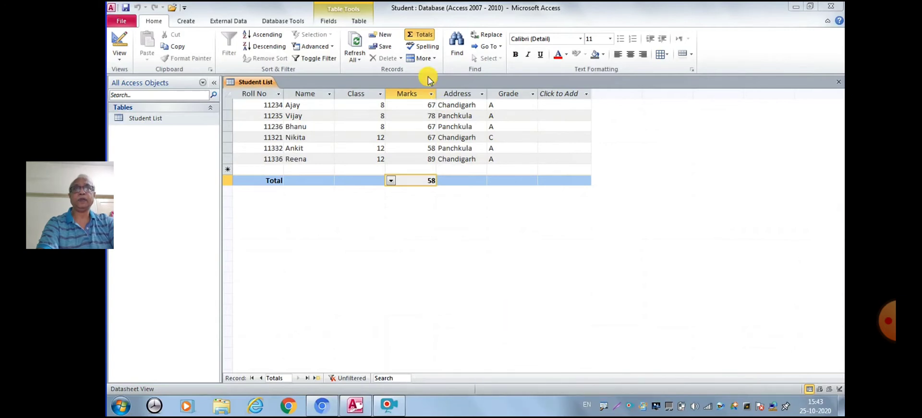
click(423, 34)
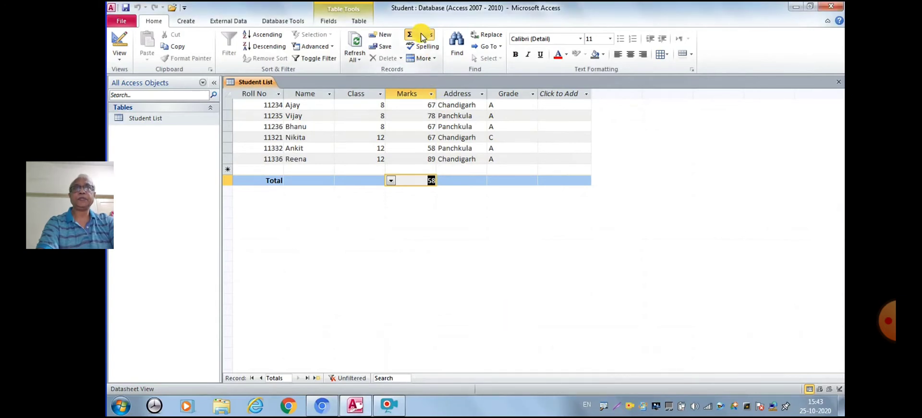
click(421, 35)
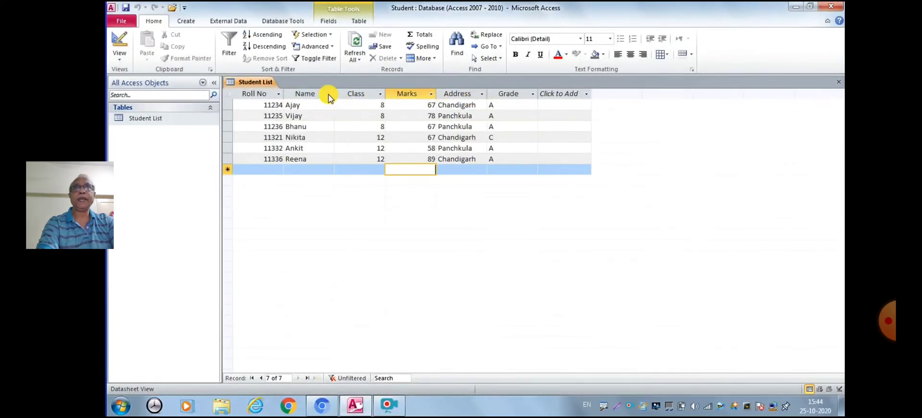
Filter the Name column to only the second, fourth and fifth listed students, and switch the filter off again.
click(328, 95)
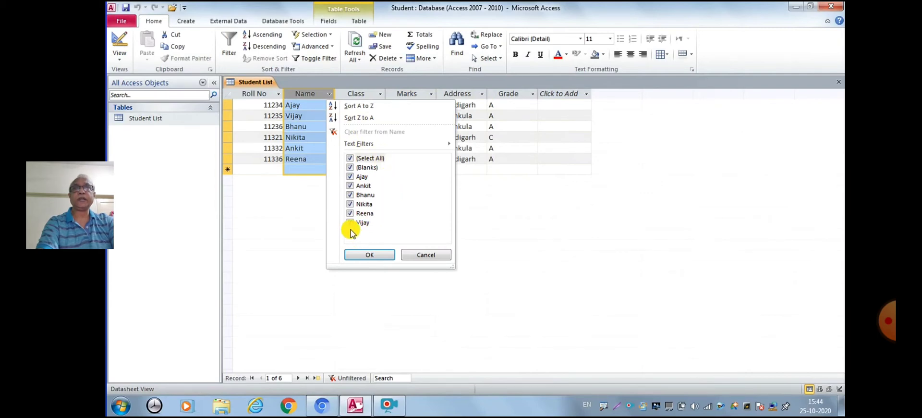
click(358, 167)
click(362, 168)
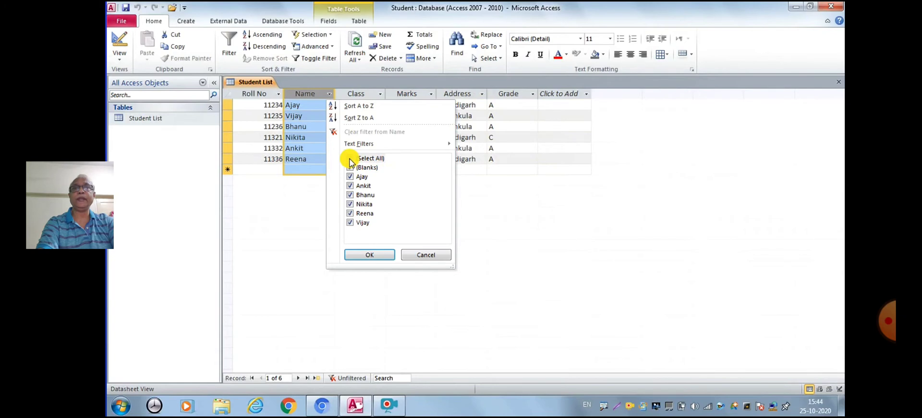
click(350, 159)
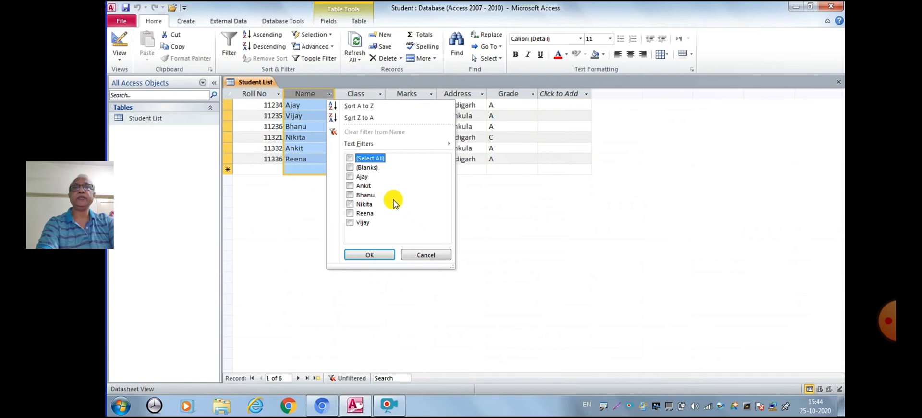
click(350, 186)
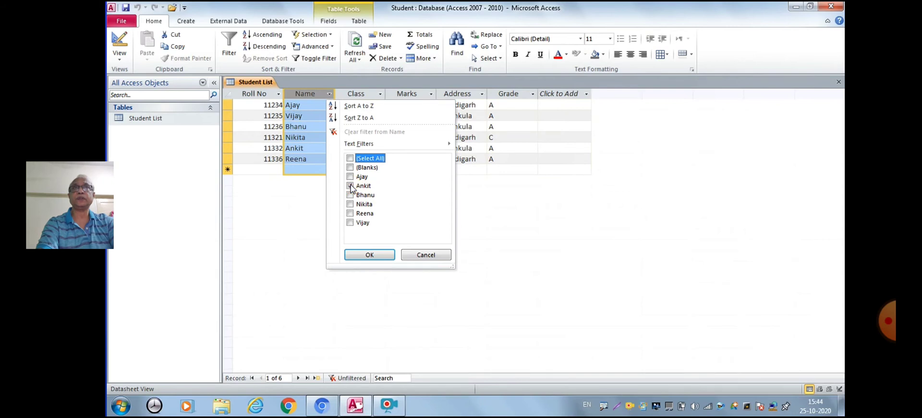
click(350, 204)
click(352, 223)
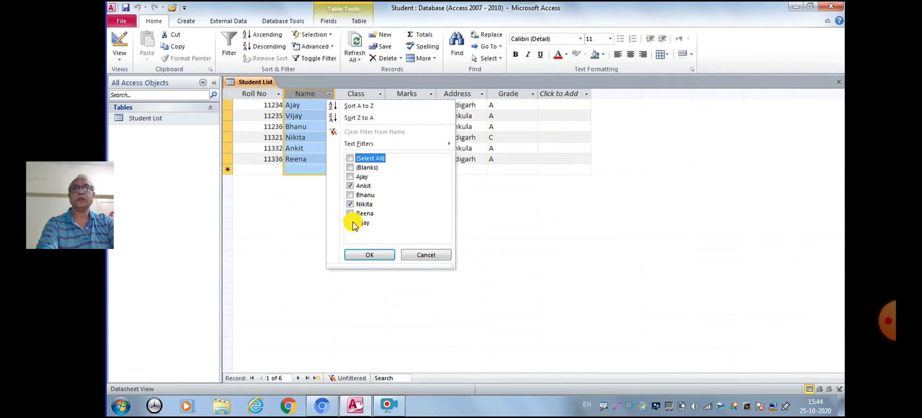
click(369, 253)
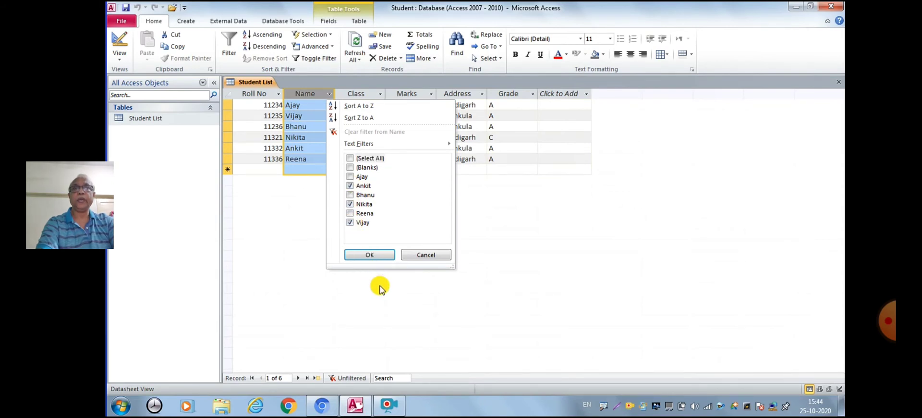
click(366, 255)
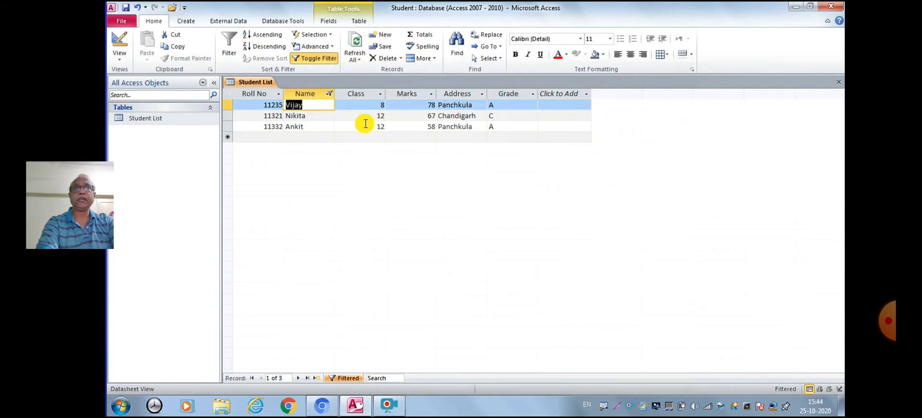
click(320, 60)
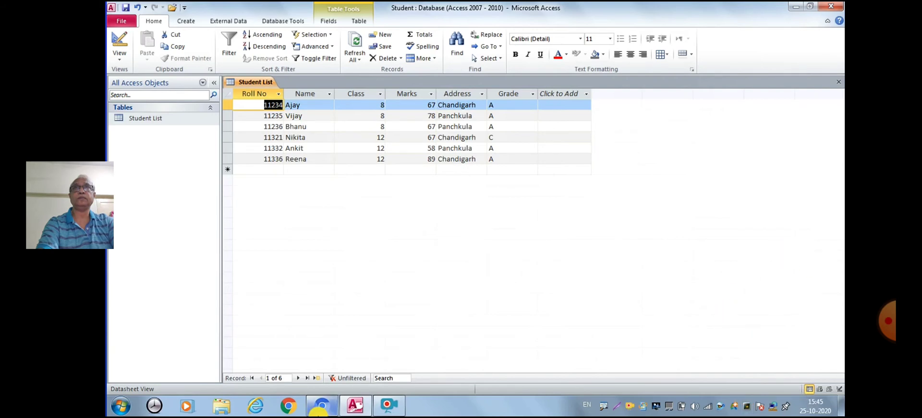
mouse_move(320, 411)
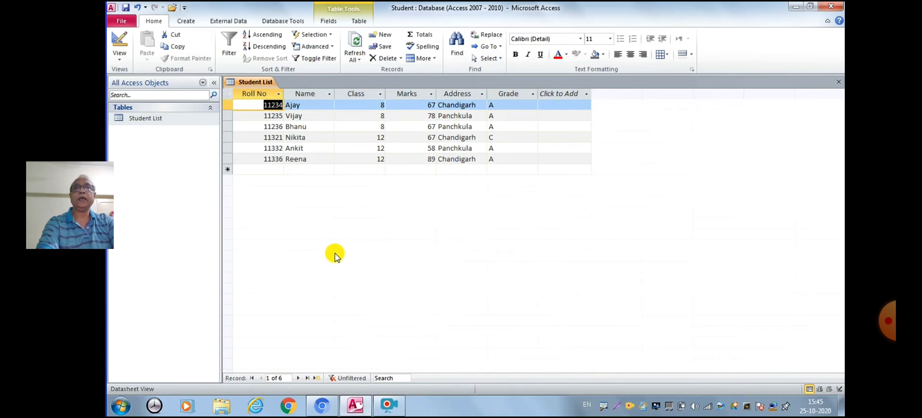
click(357, 93)
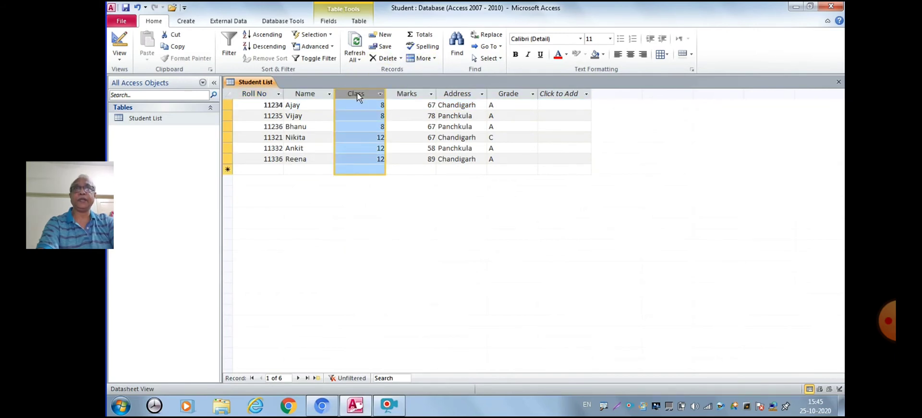
right_click(357, 93)
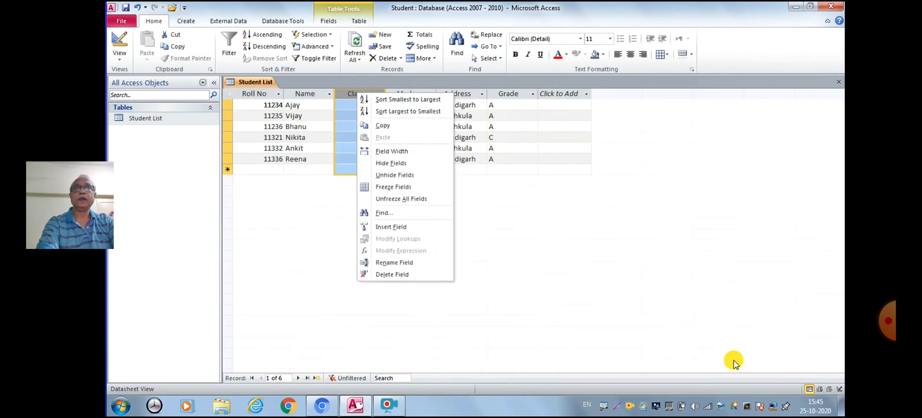
click(638, 304)
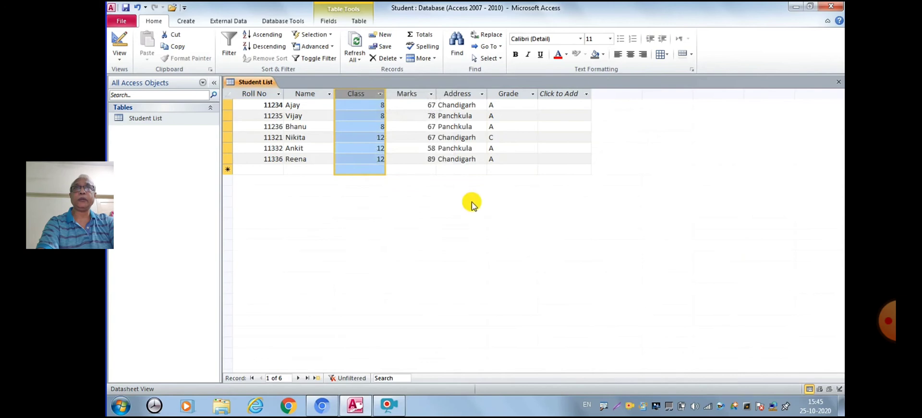
Apply a number filter to the Class column for values equal to 12, and switch the filter off again.
click(379, 93)
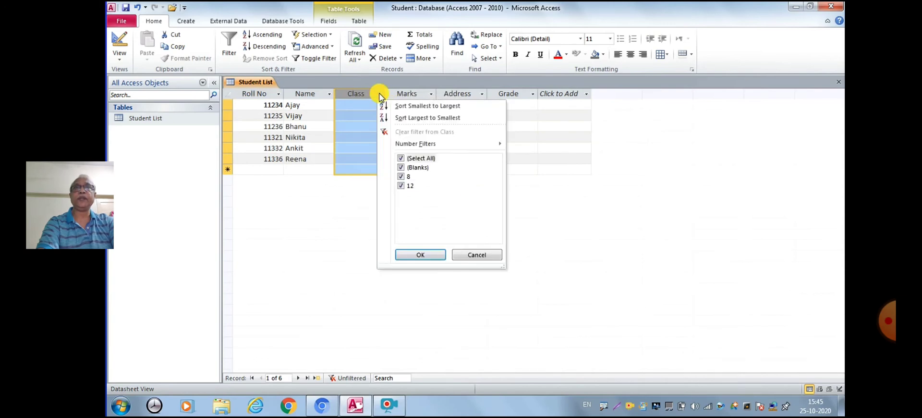
mouse_move(416, 147)
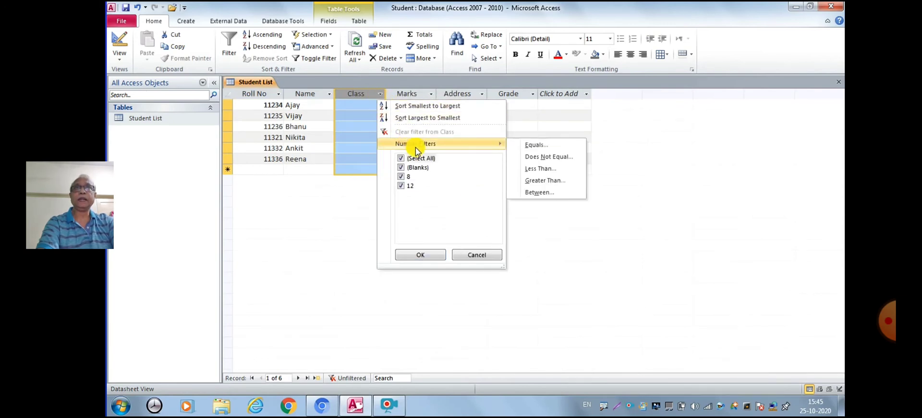
click(534, 145)
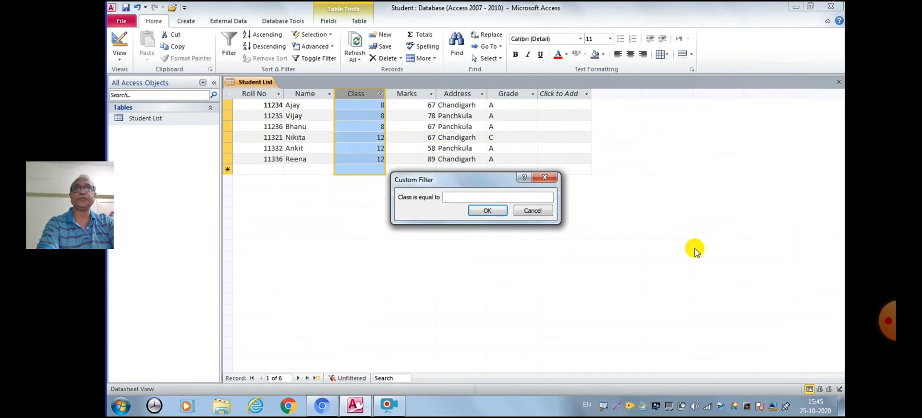
text(12)
key(Return)
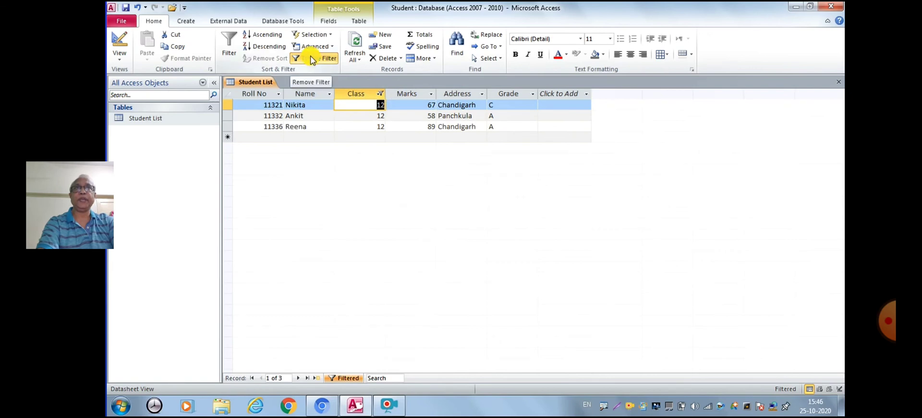
click(311, 59)
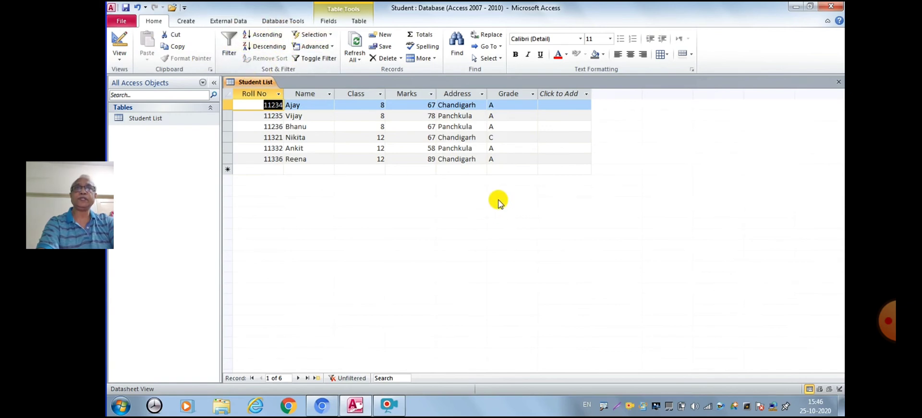
Sort the Student List by the Address column in both directions, ascending first, and remove the sort.
click(464, 95)
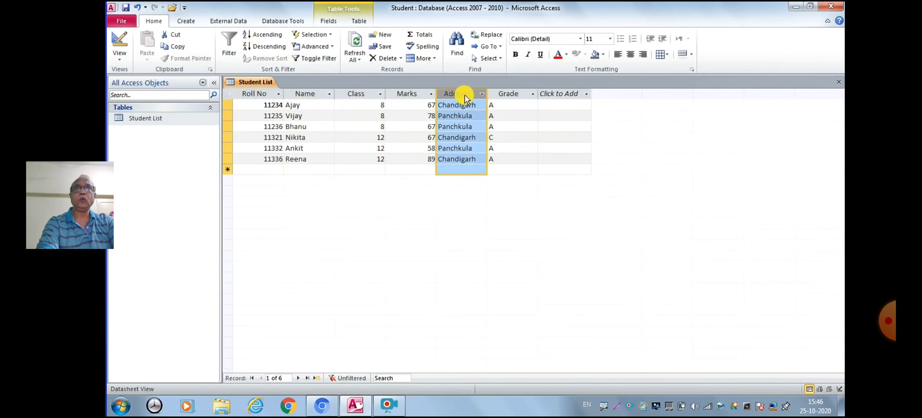
click(257, 38)
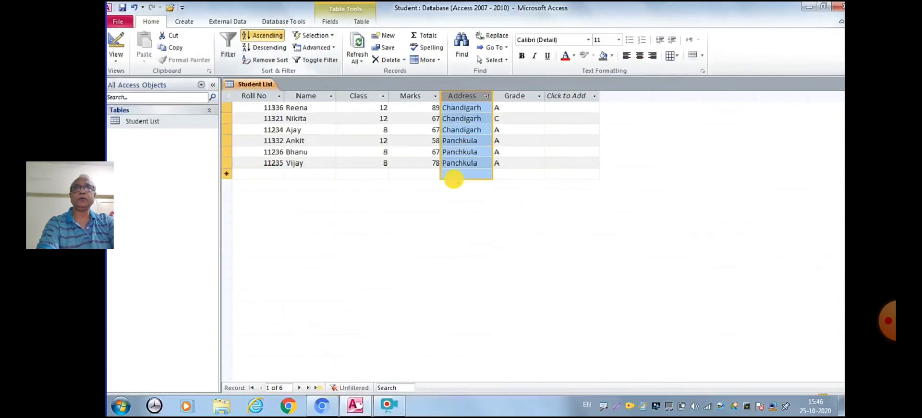
click(258, 50)
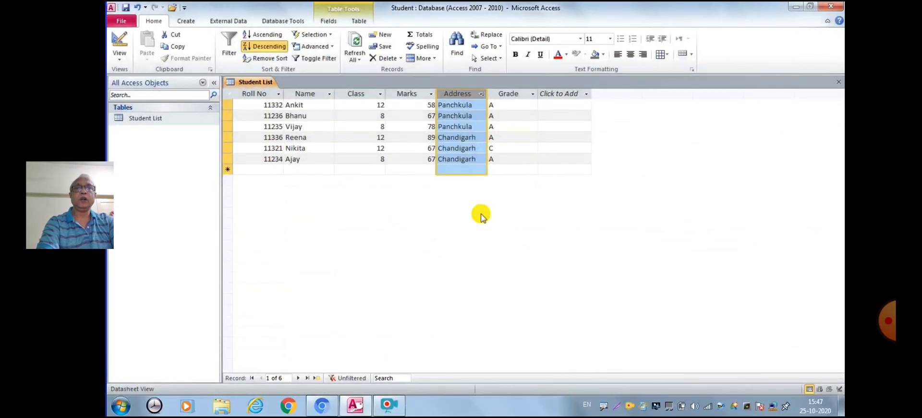
click(264, 59)
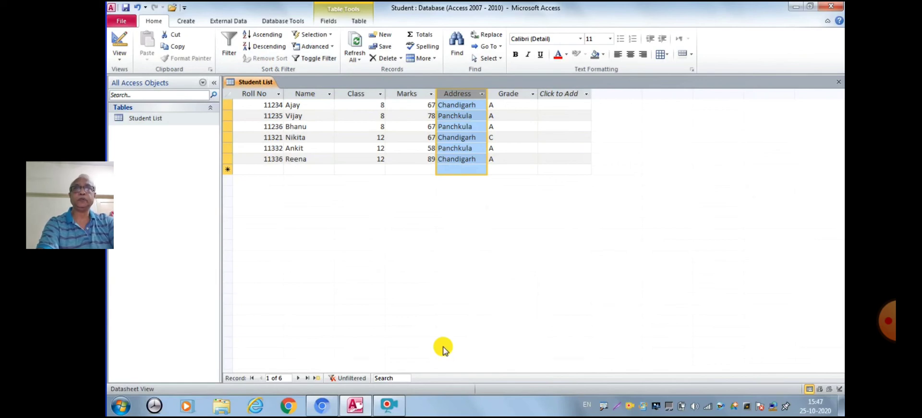
Sort the records by Address from A to Z, and after that from Z to A.
right_click(471, 95)
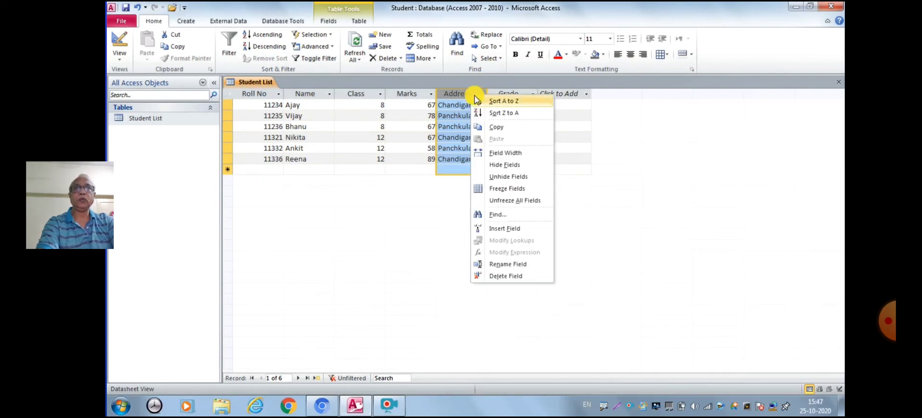
click(524, 101)
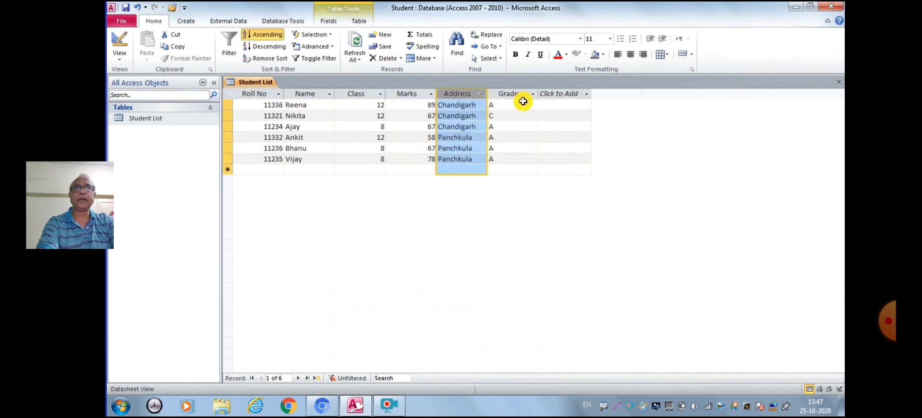
right_click(457, 94)
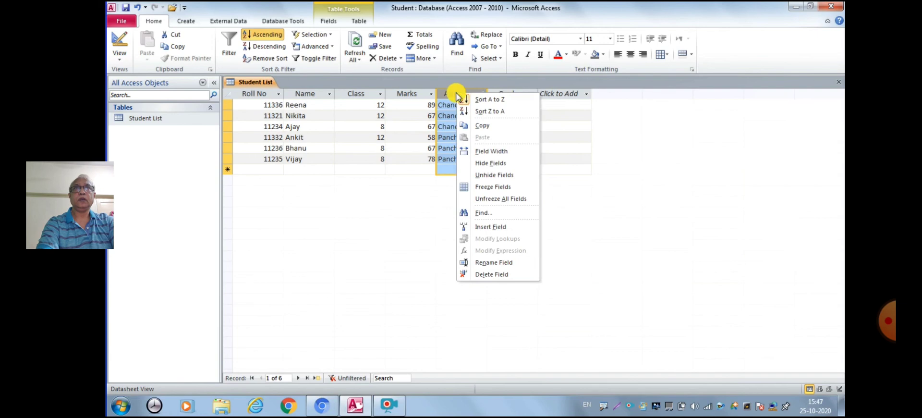
click(475, 116)
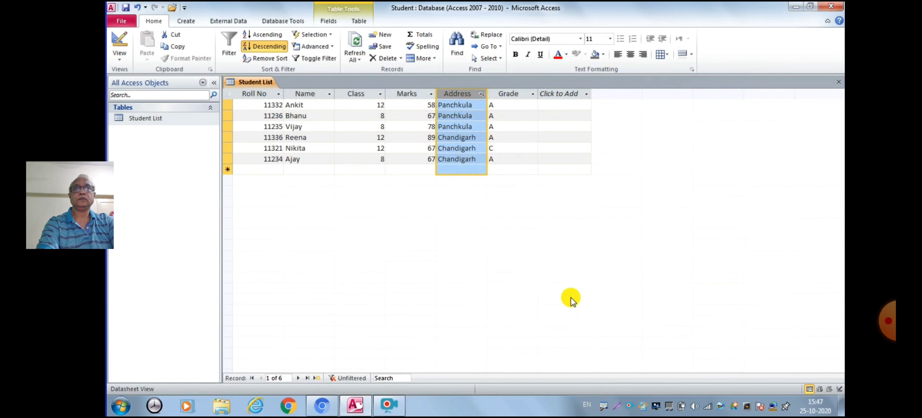